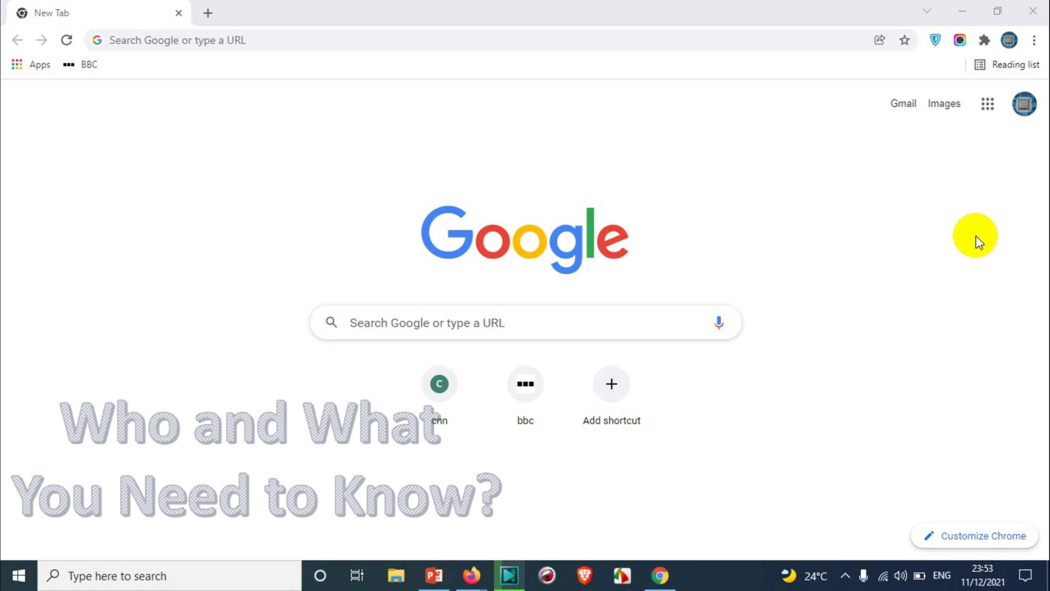
# Show the address bar's recent-search suggestions on the New Tab page, then dismiss them.
pyautogui.click(259, 41)
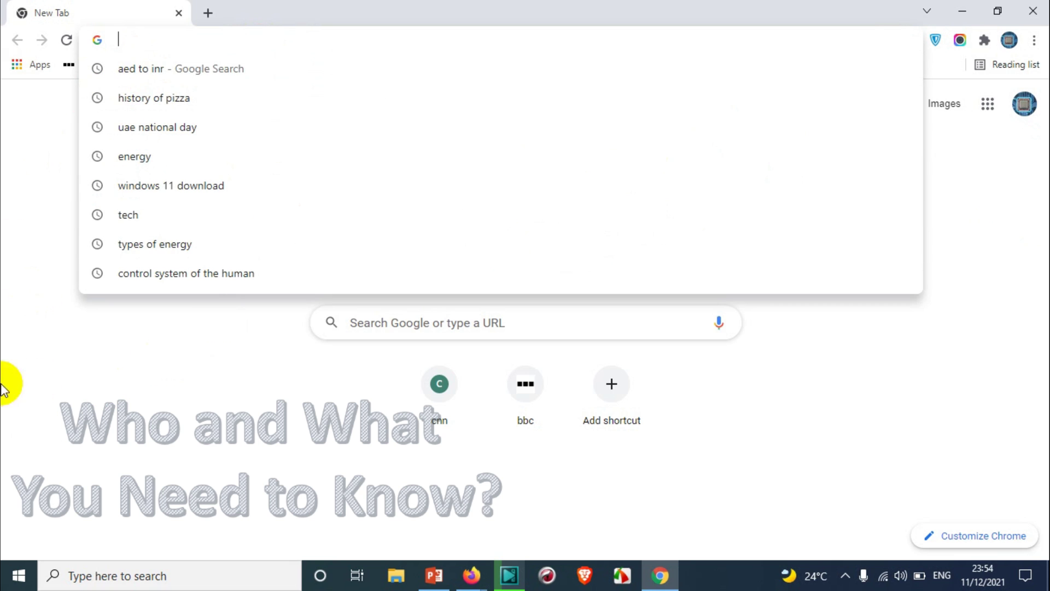
pyautogui.click(170, 489)
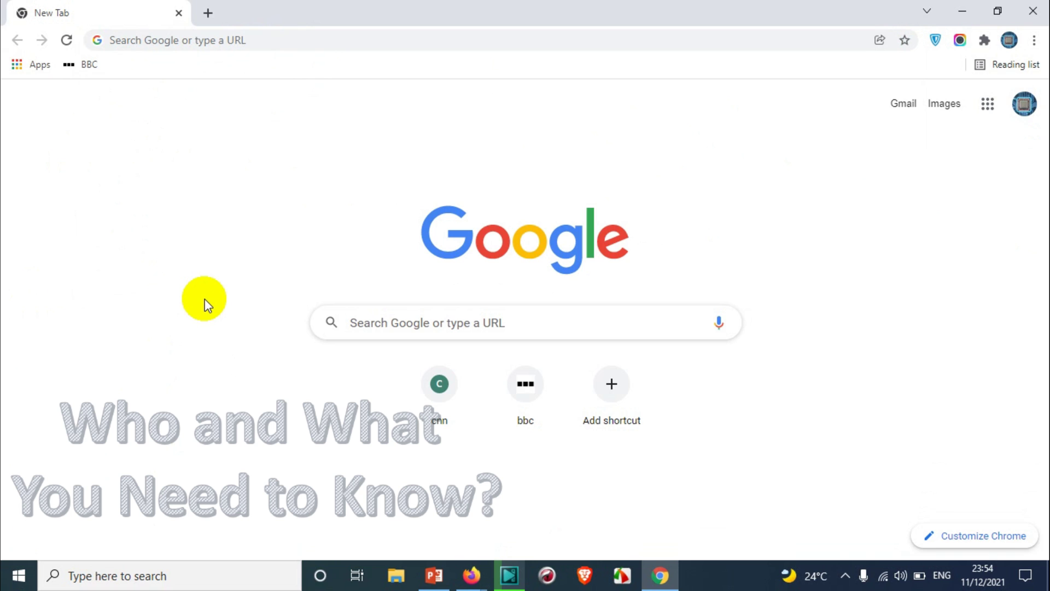
# Open the History page with Ctrl+H, then open a new tab and close History.
pyautogui.hotkey('ctrl', 'h')
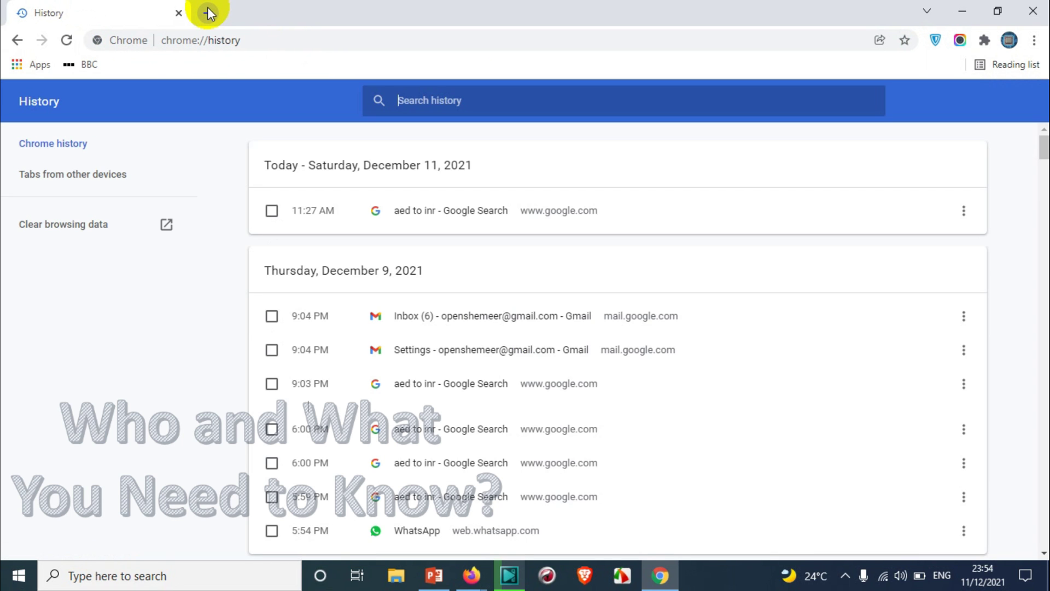
pyautogui.click(209, 13)
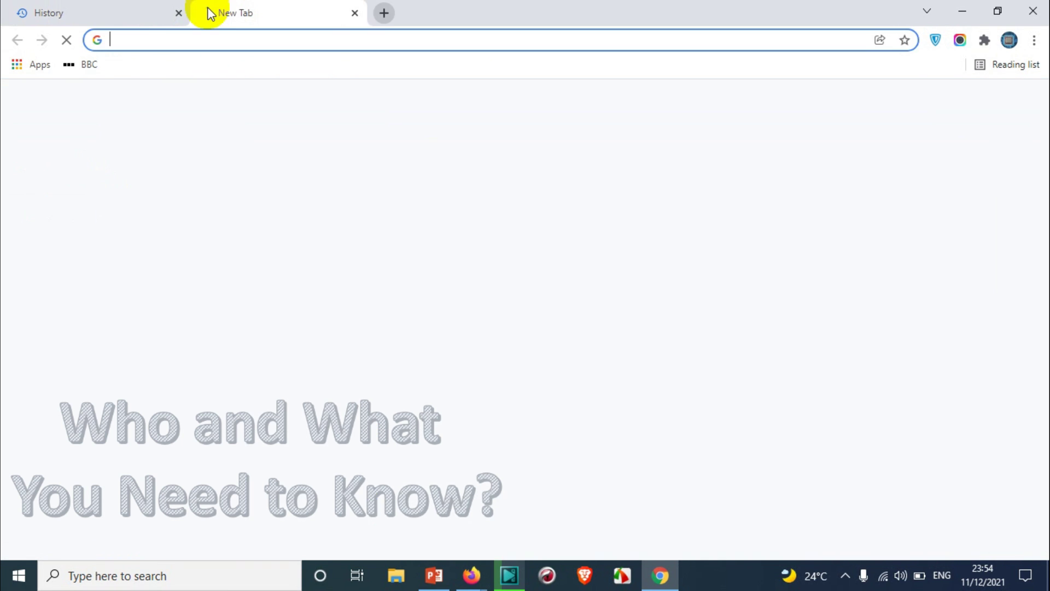
pyautogui.click(177, 12)
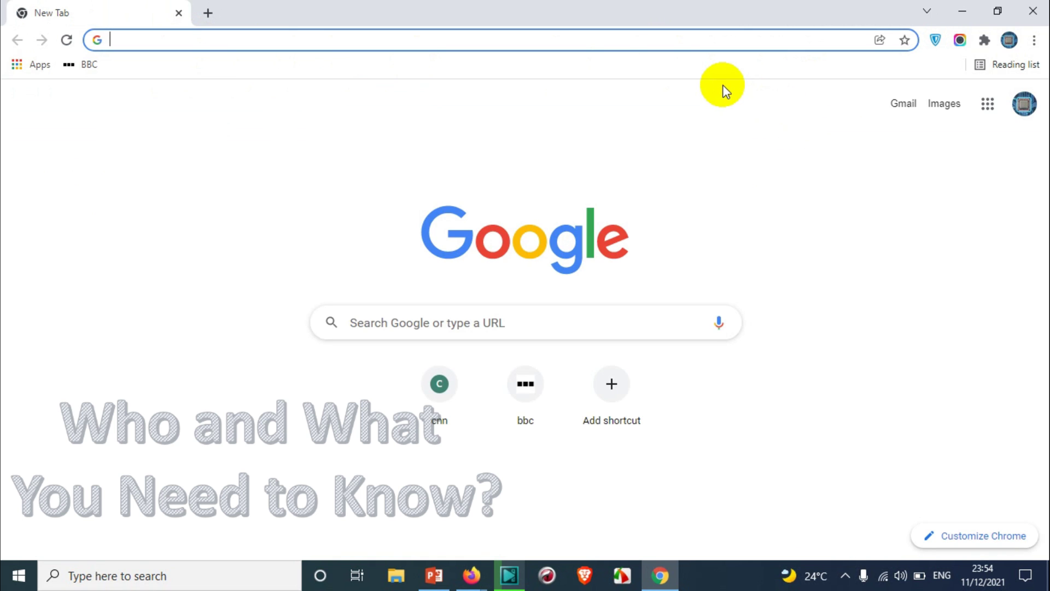
# Search Google for 'incognito' and scroll through the private browsing results.
pyautogui.click(698, 35)
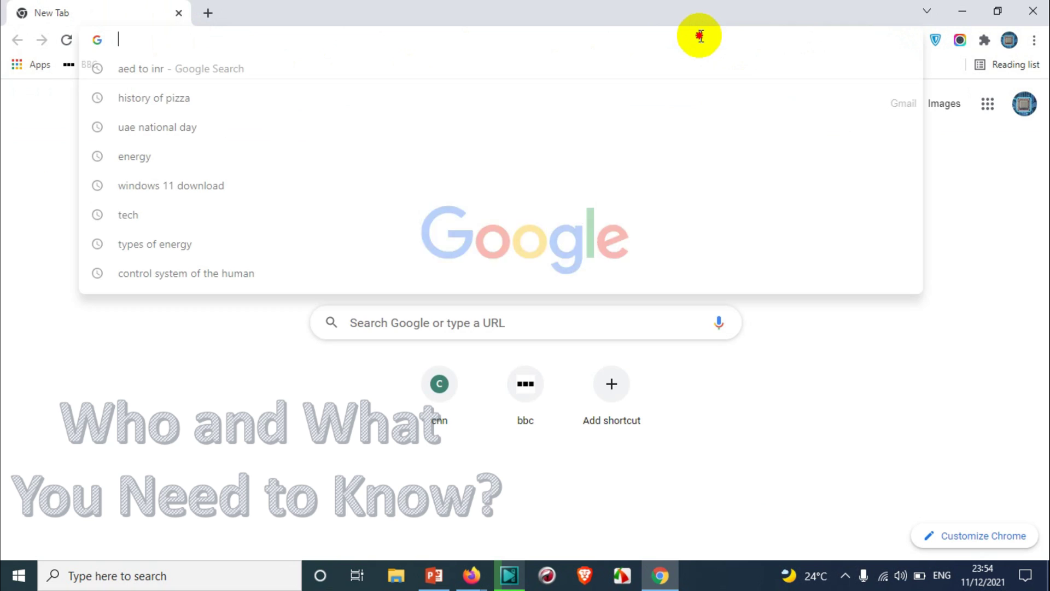
pyautogui.write('inc')
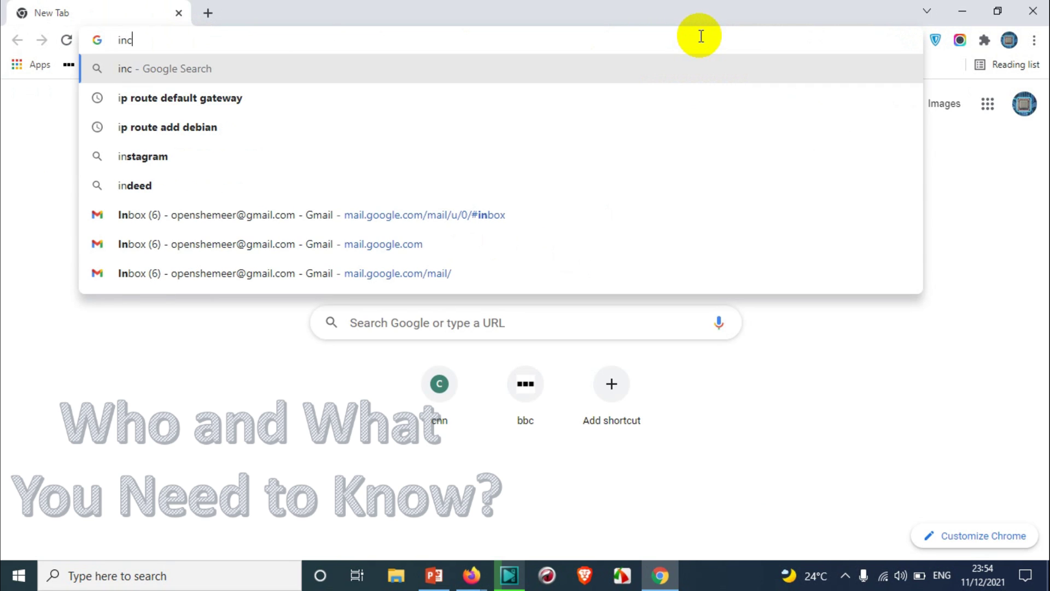
pyautogui.write('ogn')
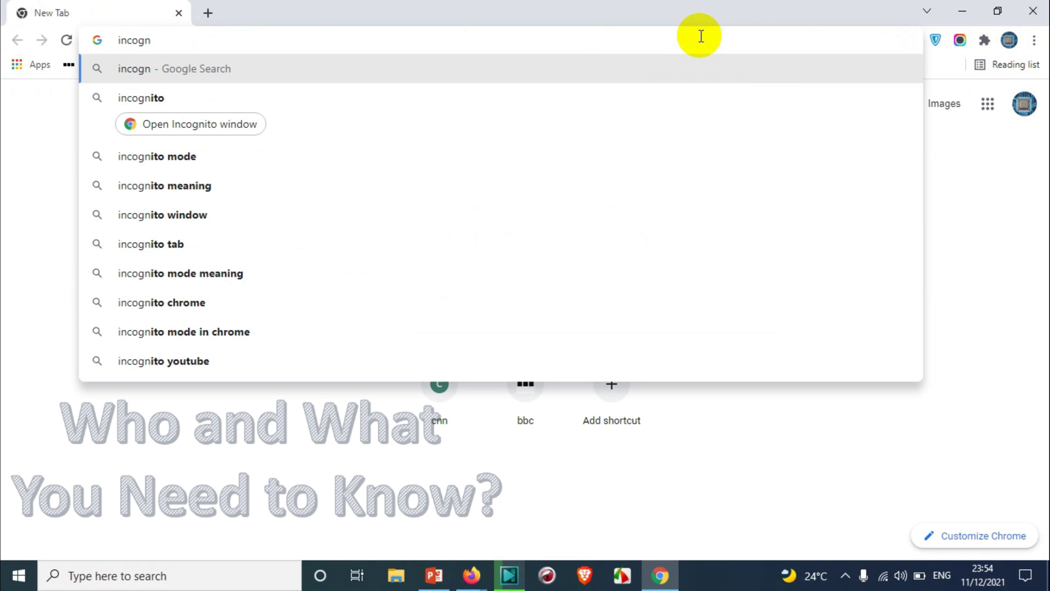
pyautogui.write('ito')
pyautogui.press('Return')
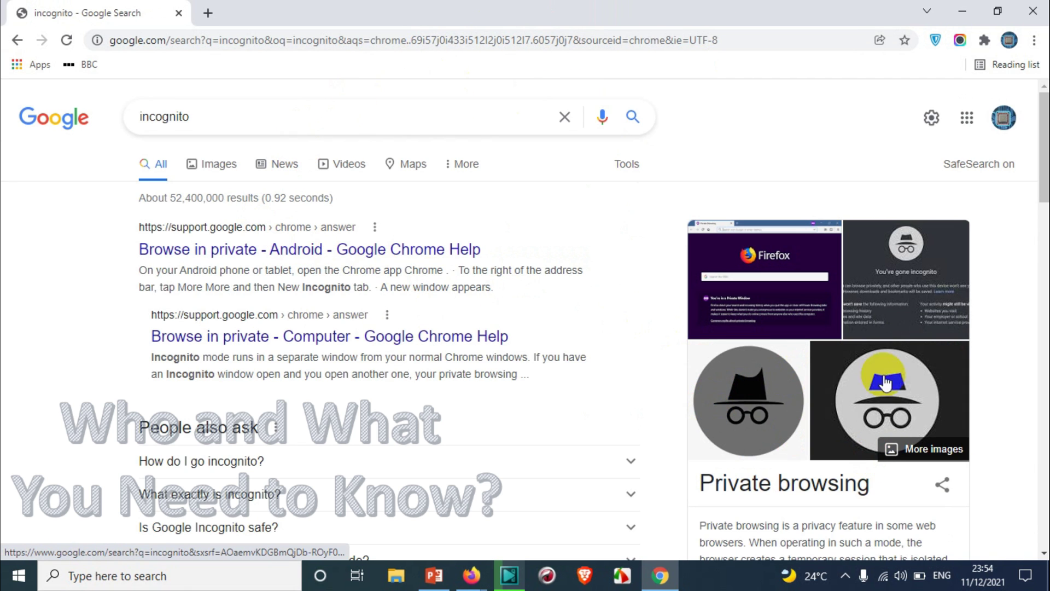
pyautogui.scroll(-3, 891, 256)
pyautogui.scroll(3, 820, 284)
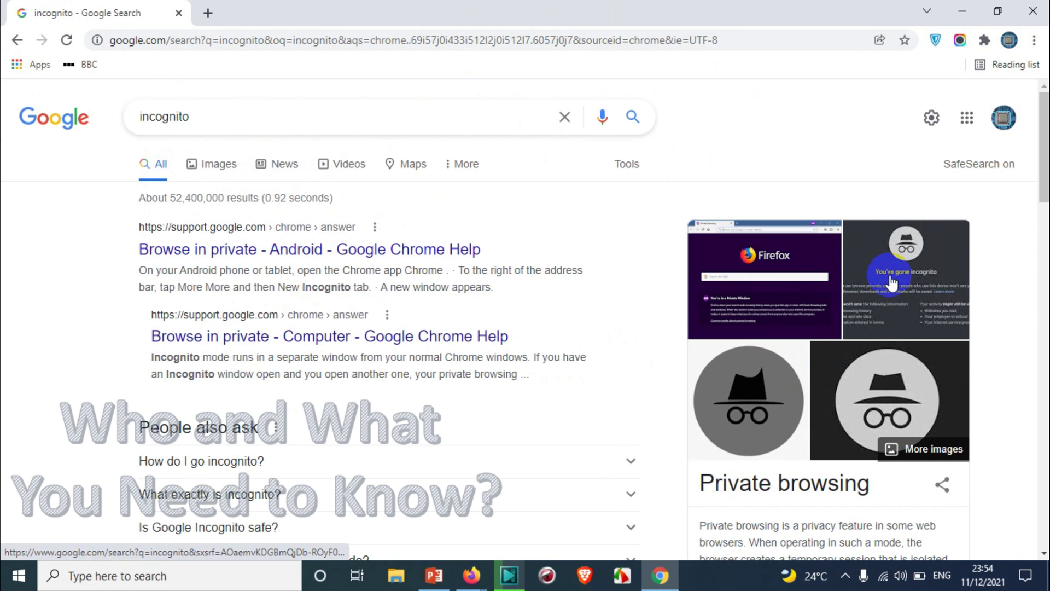
pyautogui.scroll(-3, 921, 301)
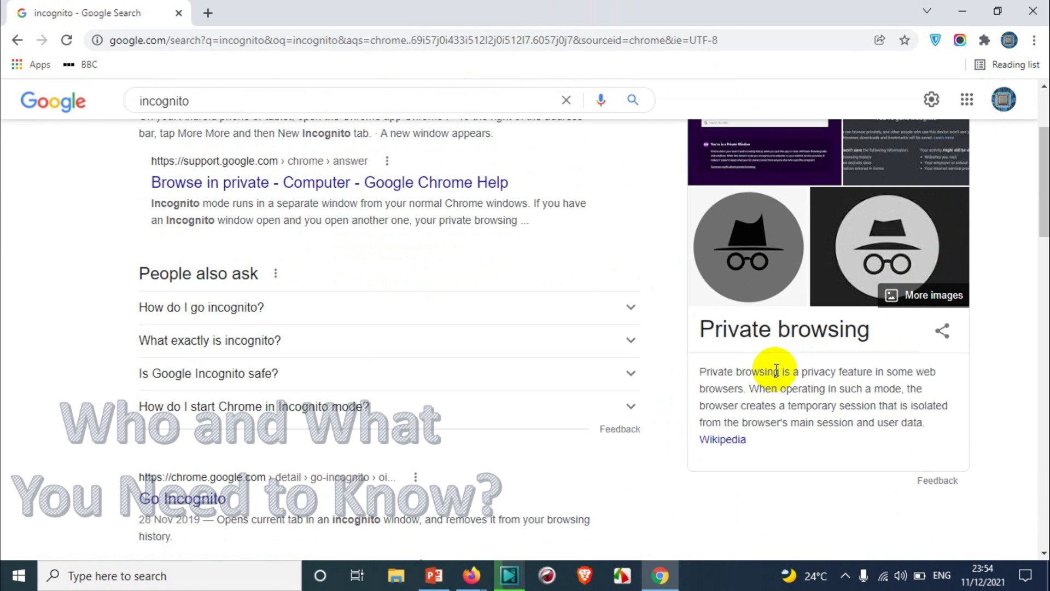
pyautogui.scroll(2, 454, 400)
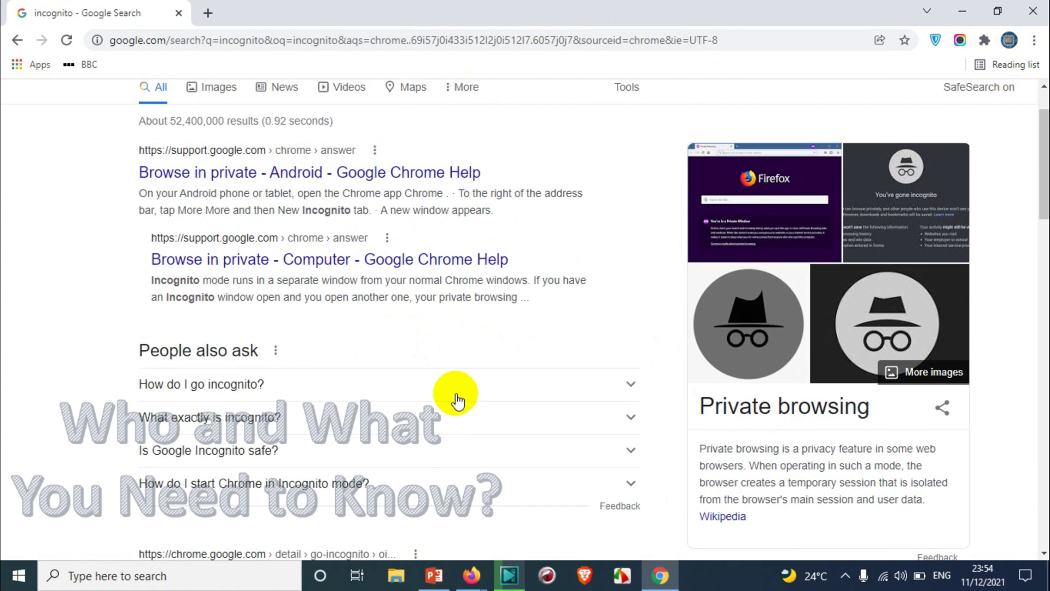
pyautogui.scroll(-2, 902, 421)
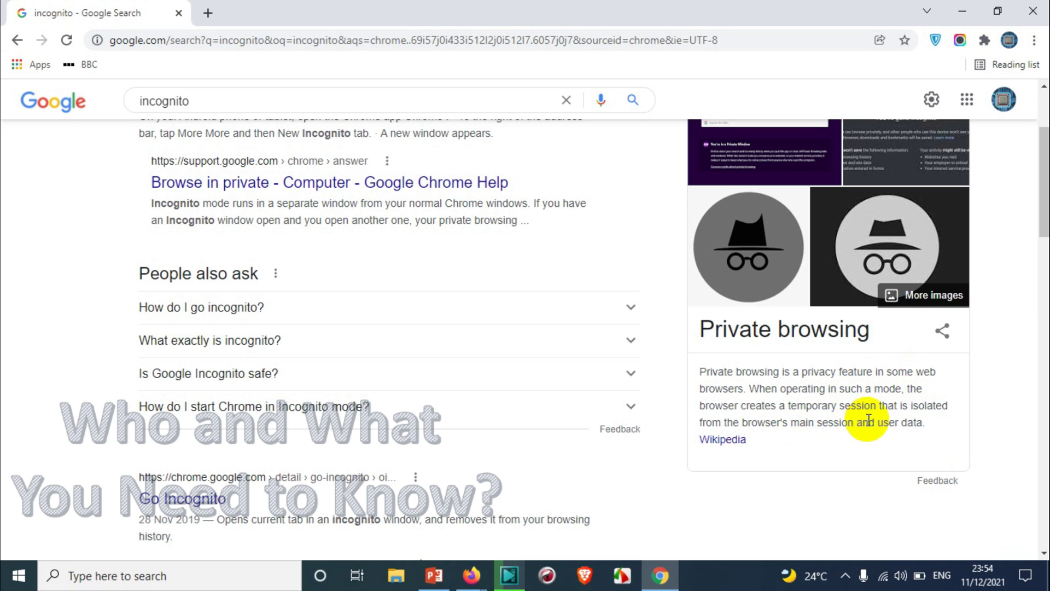
# Load mail.google.com in a new tab, check the signed-in account details, then close the Gmail tab.
pyautogui.click(207, 12)
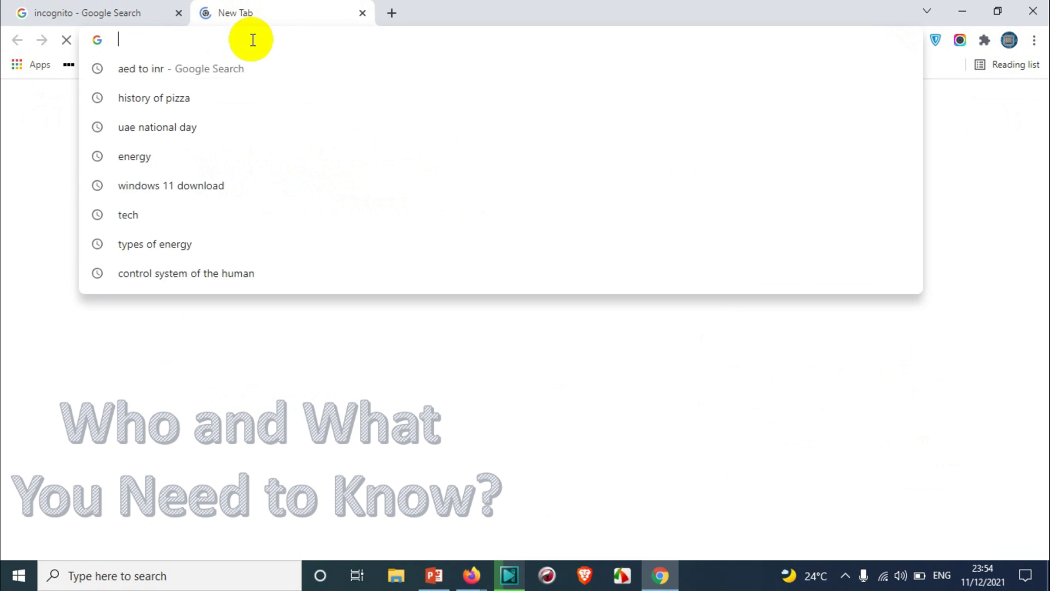
pyautogui.write('mail.google.com')
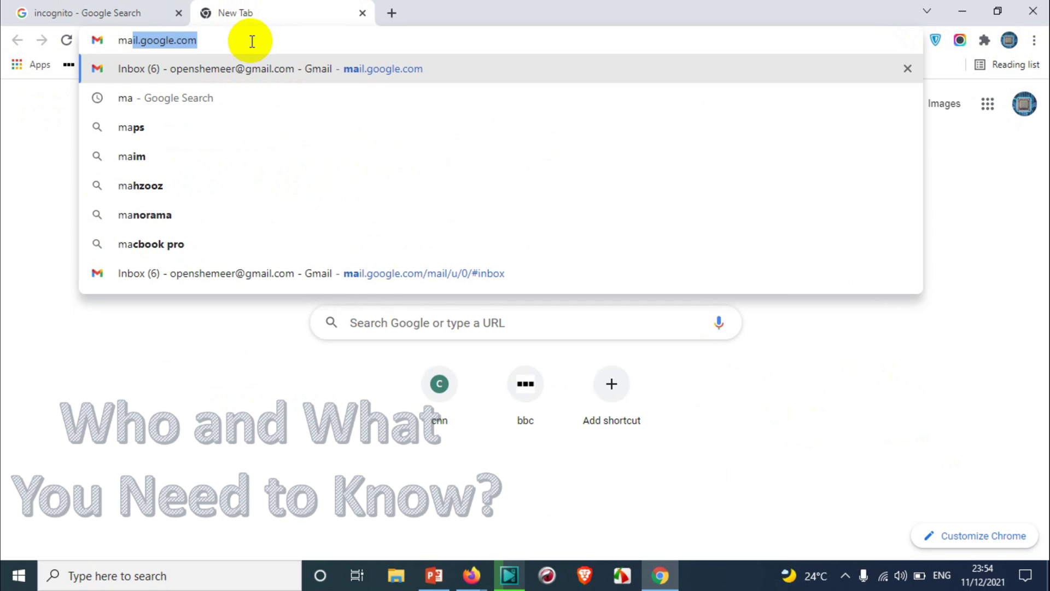
pyautogui.press('Return')
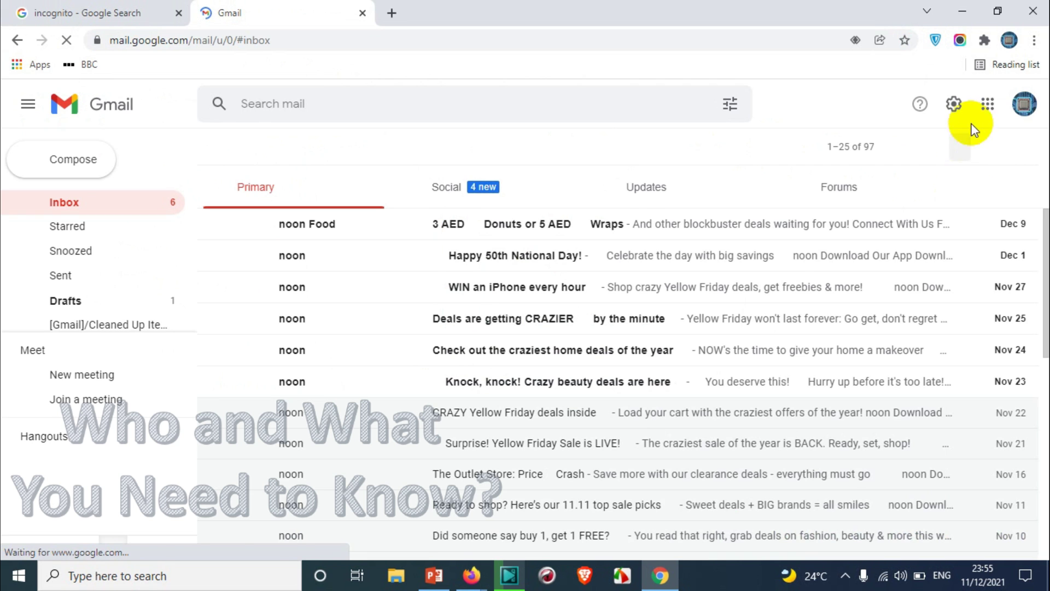
pyautogui.click(1023, 104)
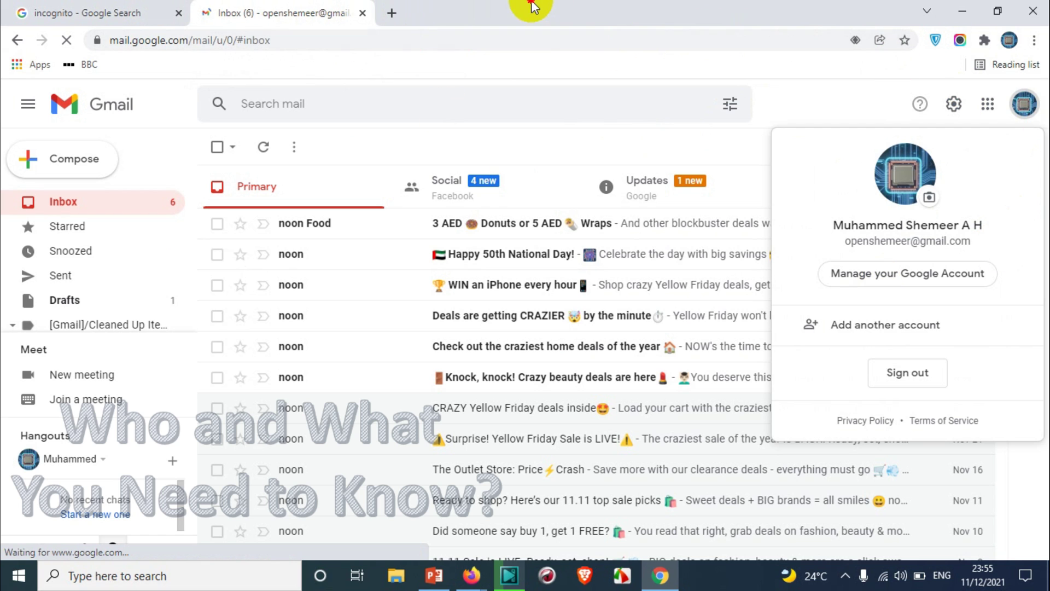
pyautogui.click(1024, 105)
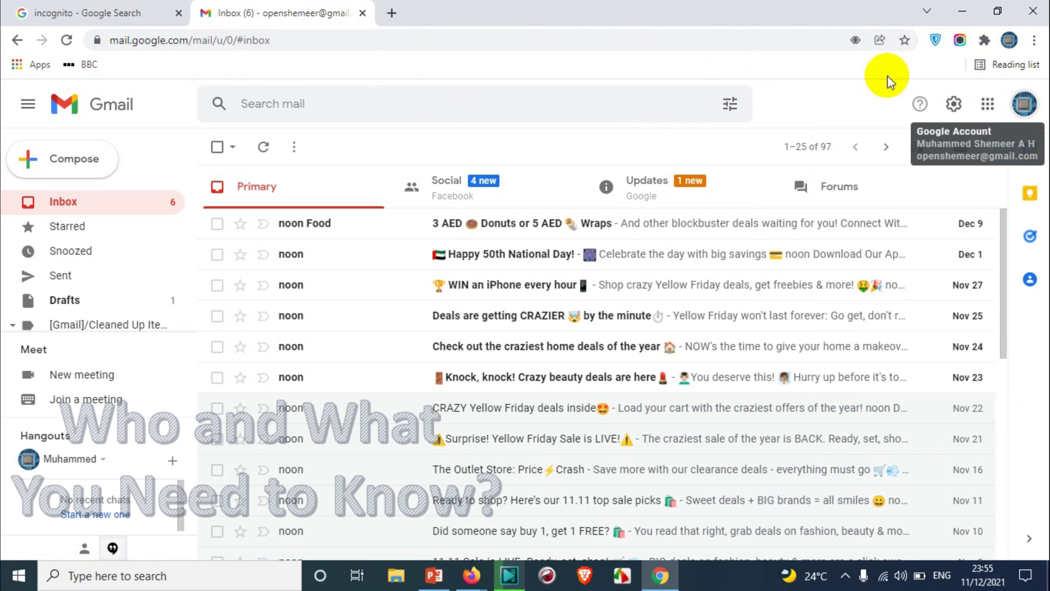
pyautogui.click(362, 14)
# Scroll the 'incognito' results, then load mail.google.com in the same tab.
pyautogui.scroll(2, 836, 356)
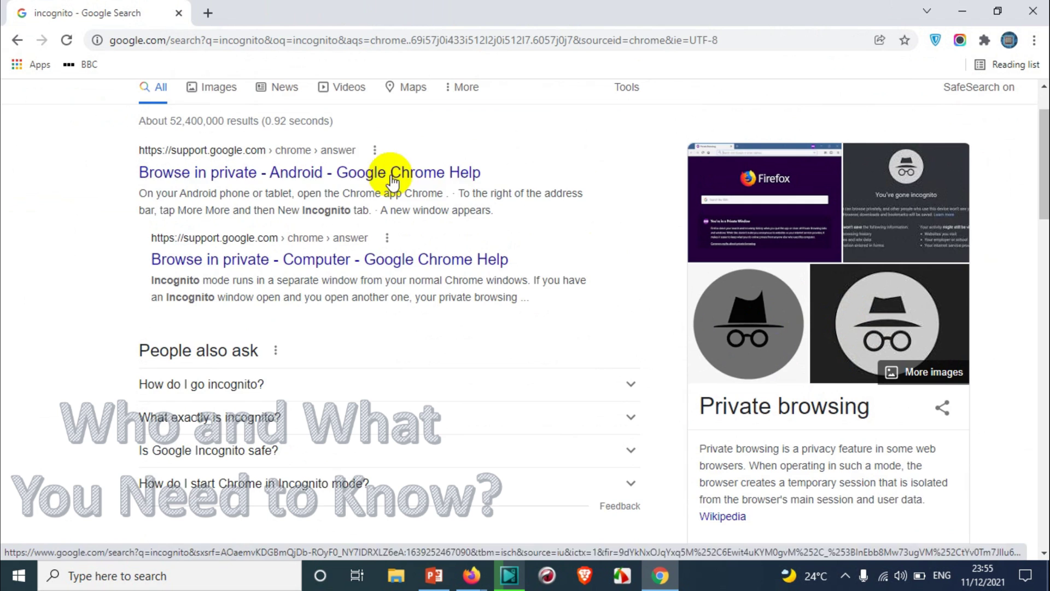
pyautogui.scroll(2, 518, 255)
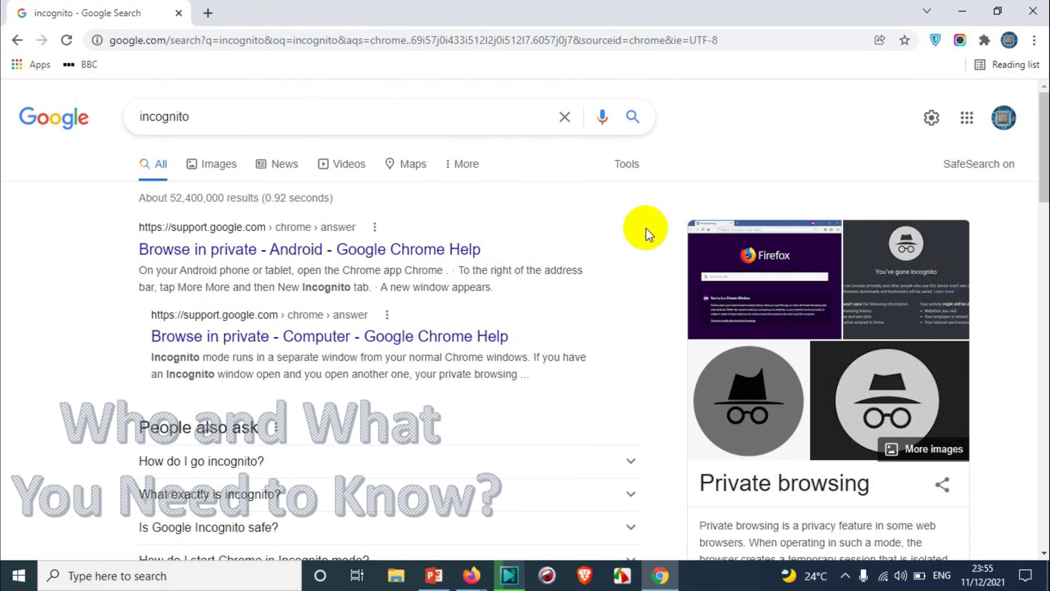
pyautogui.scroll(-4, 645, 228)
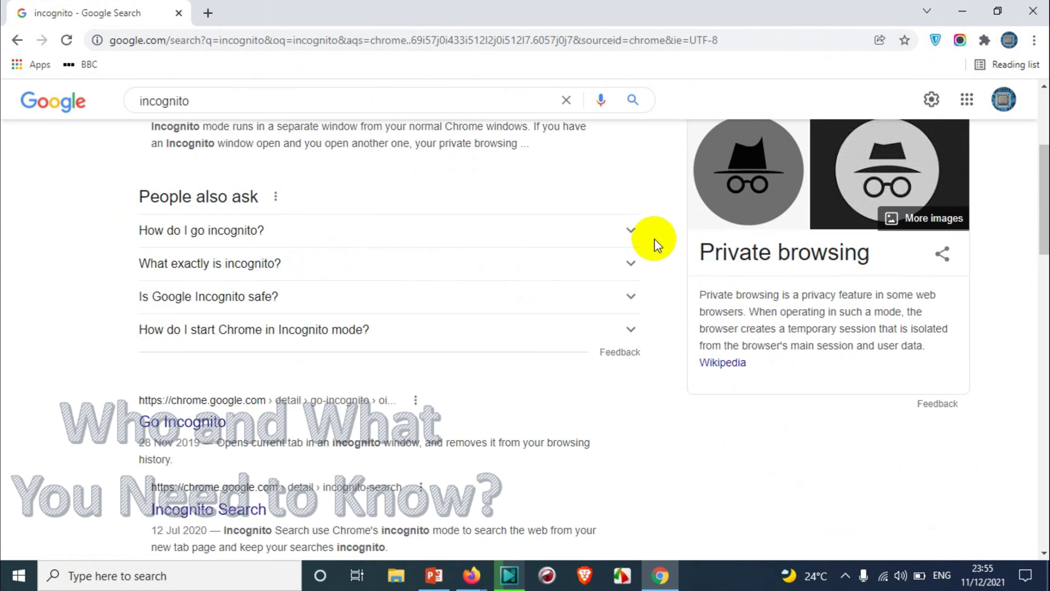
pyautogui.scroll(4, 654, 239)
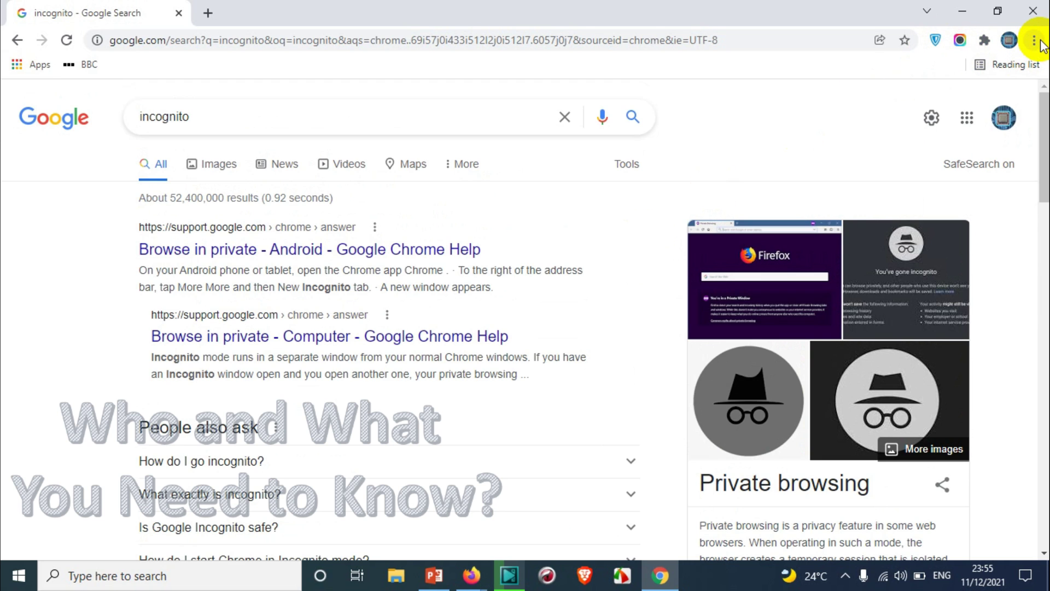
pyautogui.click(253, 33)
pyautogui.write('m')
pyautogui.press('Return')
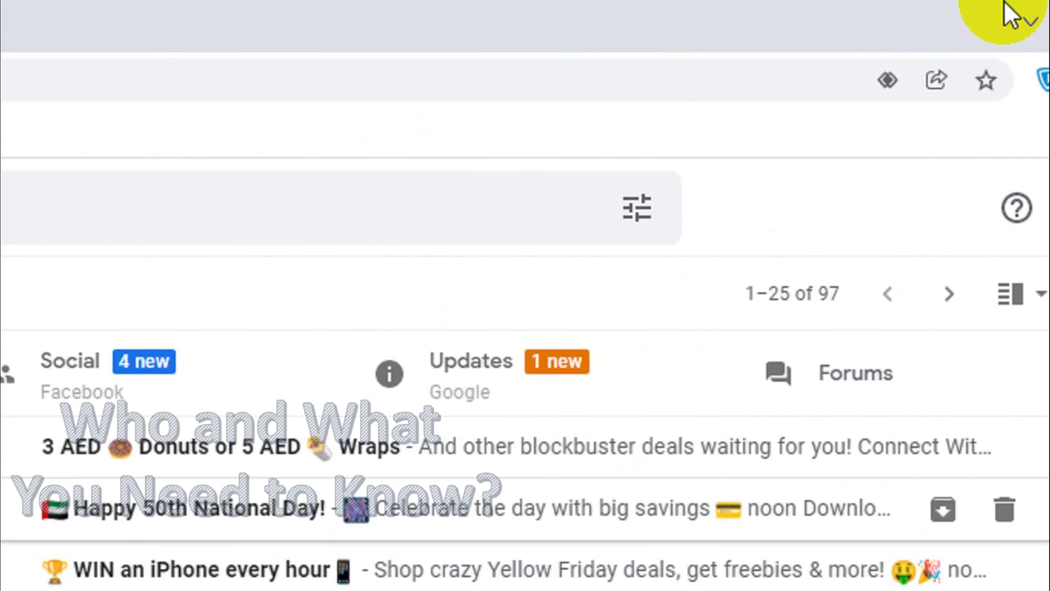
# Open a new Incognito window and highlight its heading and the downloads and bookmarks note.
pyautogui.click(1024, 82)
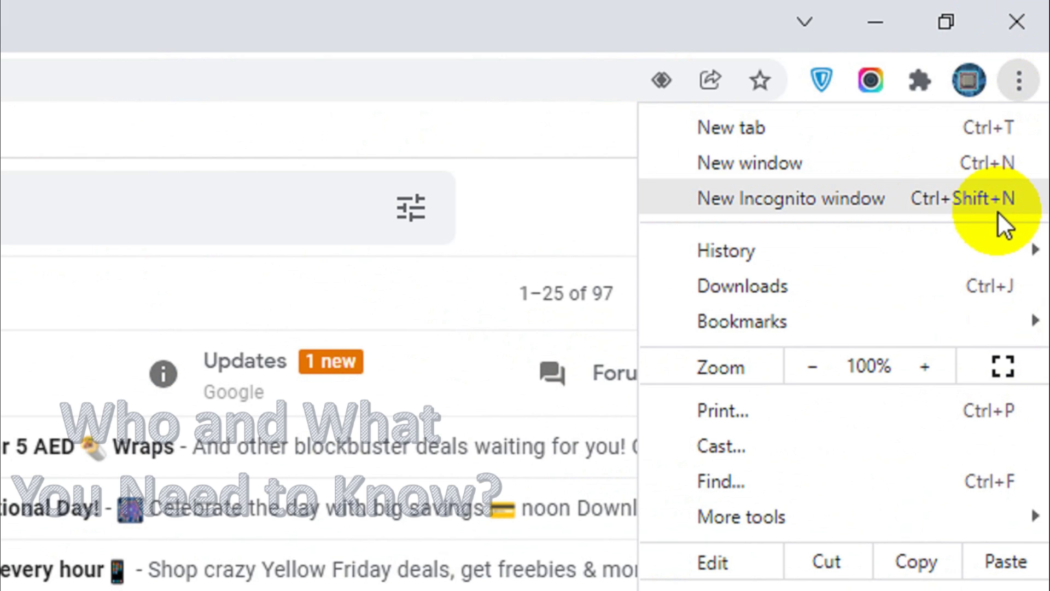
pyautogui.click(961, 202)
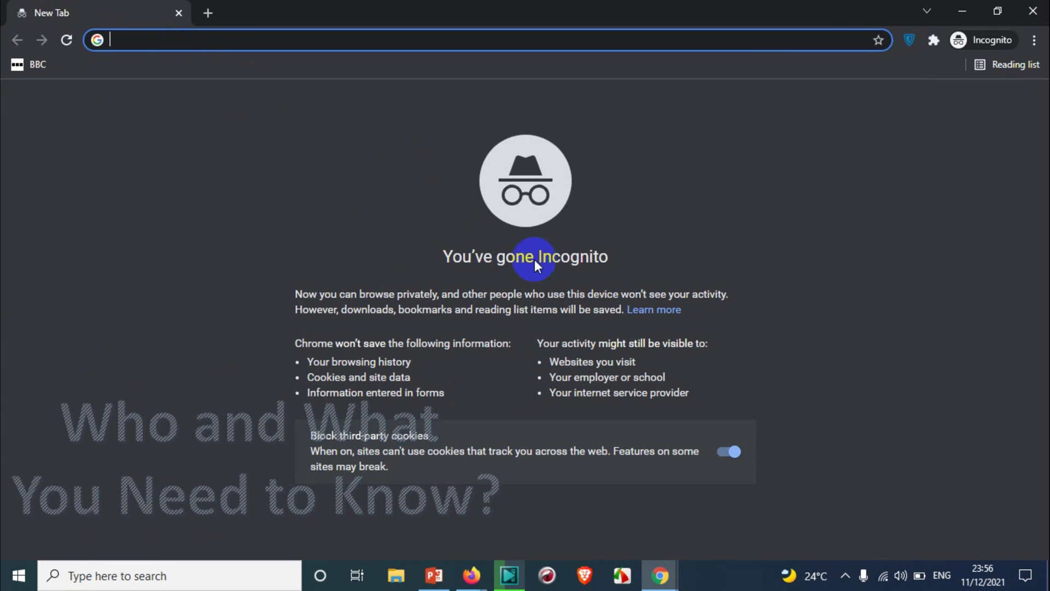
pyautogui.moveTo(441, 250); pyautogui.dragTo(628, 265)
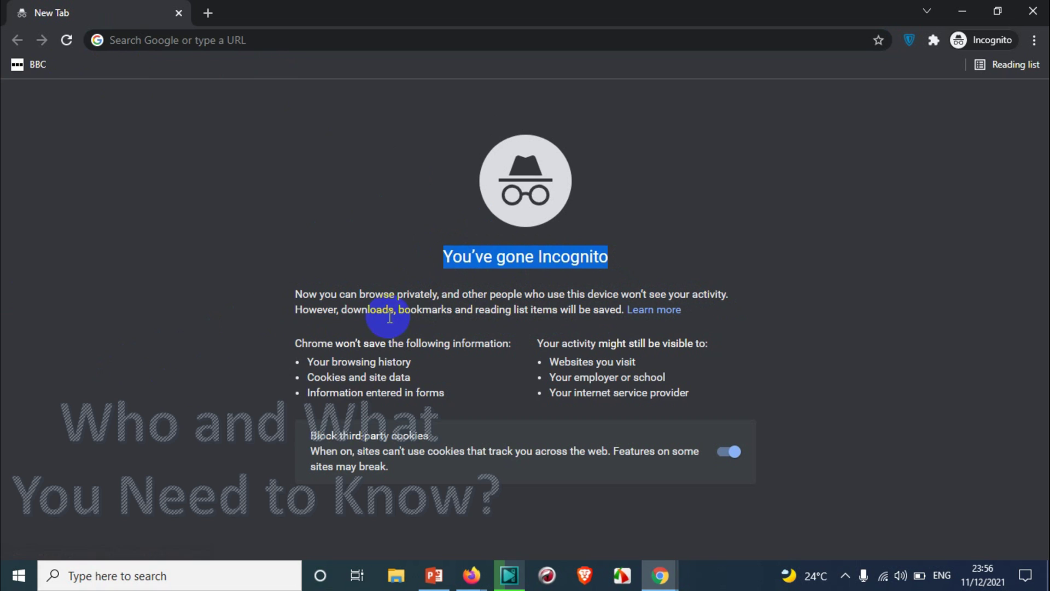
pyautogui.moveTo(342, 312); pyautogui.dragTo(528, 309)
pyautogui.doubleClick(1032, 64)
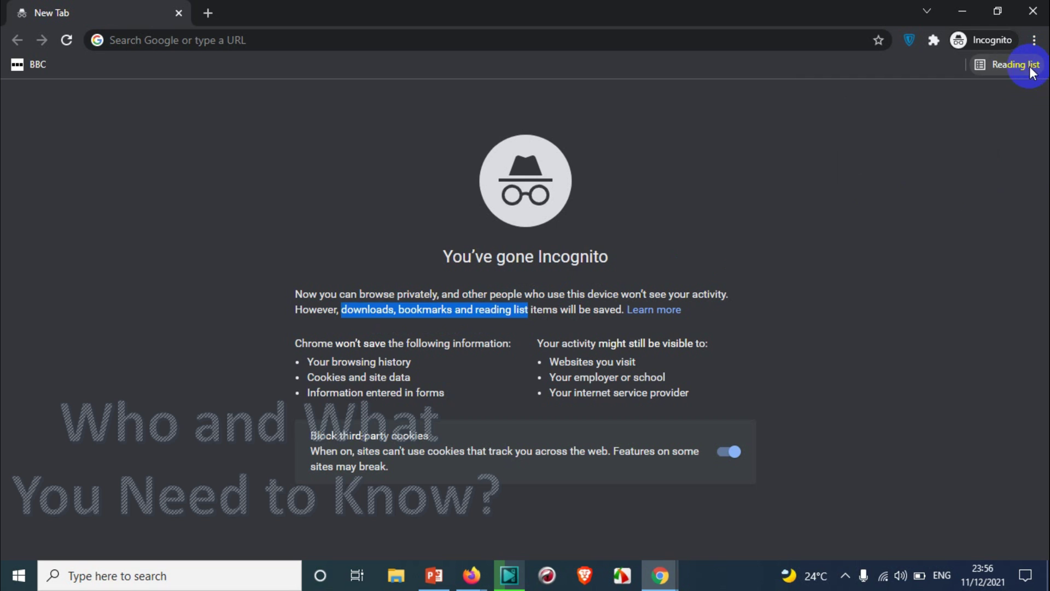
pyautogui.click(1032, 64)
pyautogui.click(1032, 65)
pyautogui.click(1032, 68)
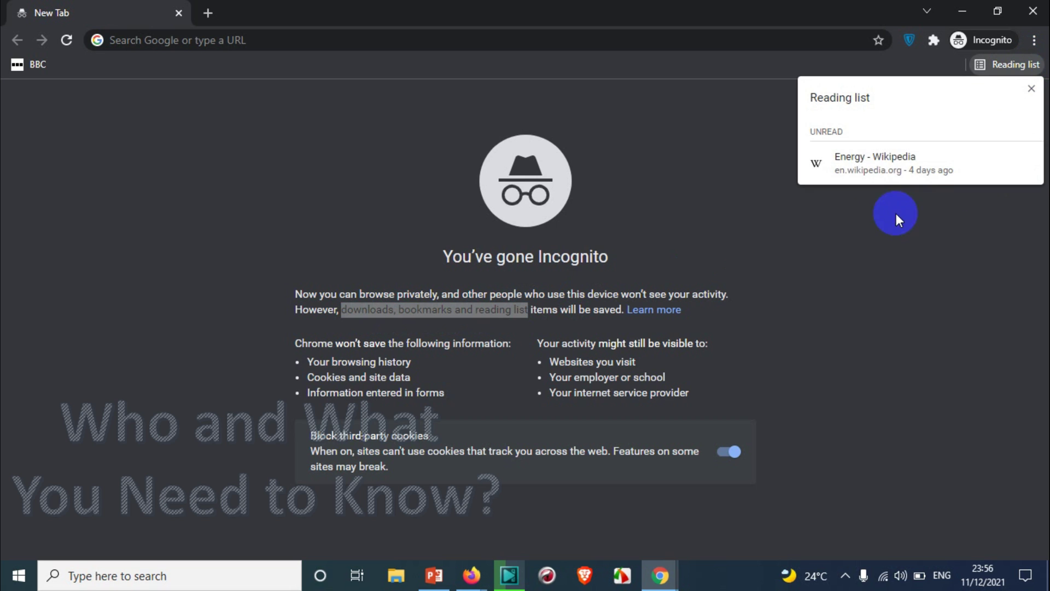
pyautogui.moveTo(939, 164)
pyautogui.click(862, 255)
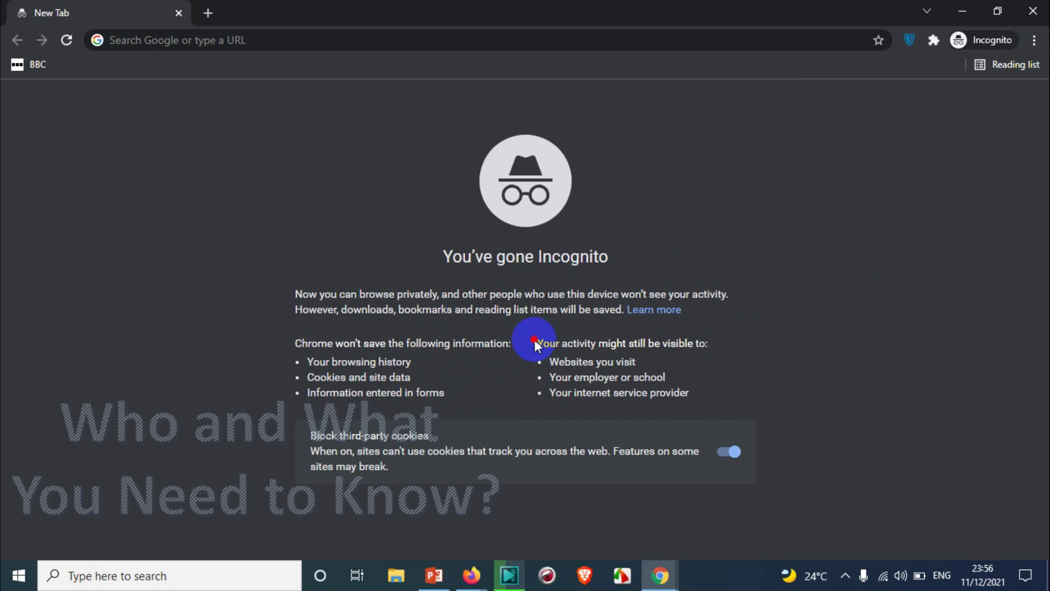
pyautogui.moveTo(536, 345); pyautogui.dragTo(562, 377)
pyautogui.click(644, 375)
pyautogui.moveTo(721, 397); pyautogui.dragTo(697, 392)
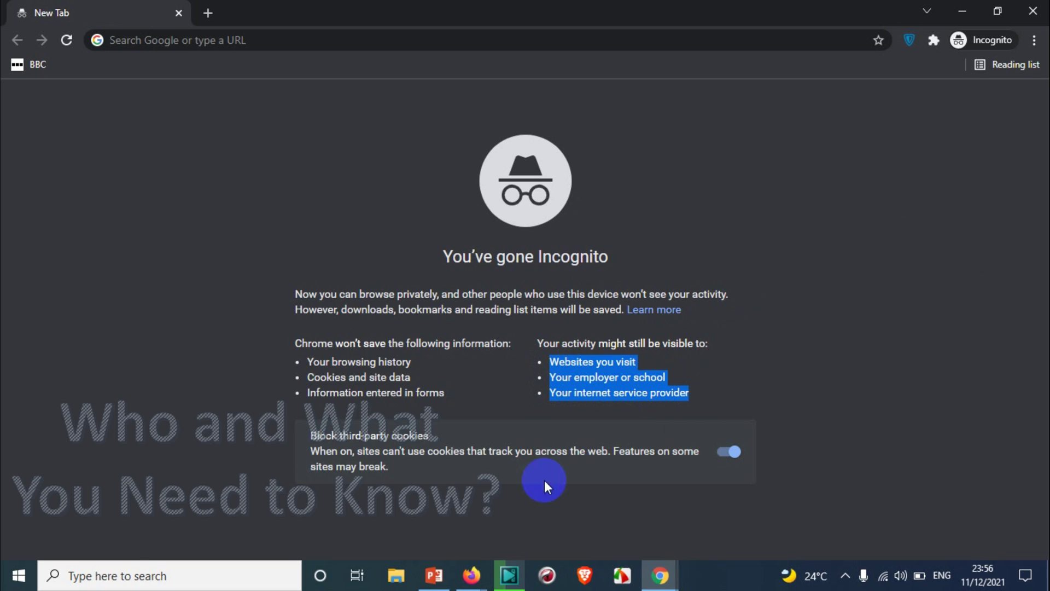
pyautogui.click(653, 371)
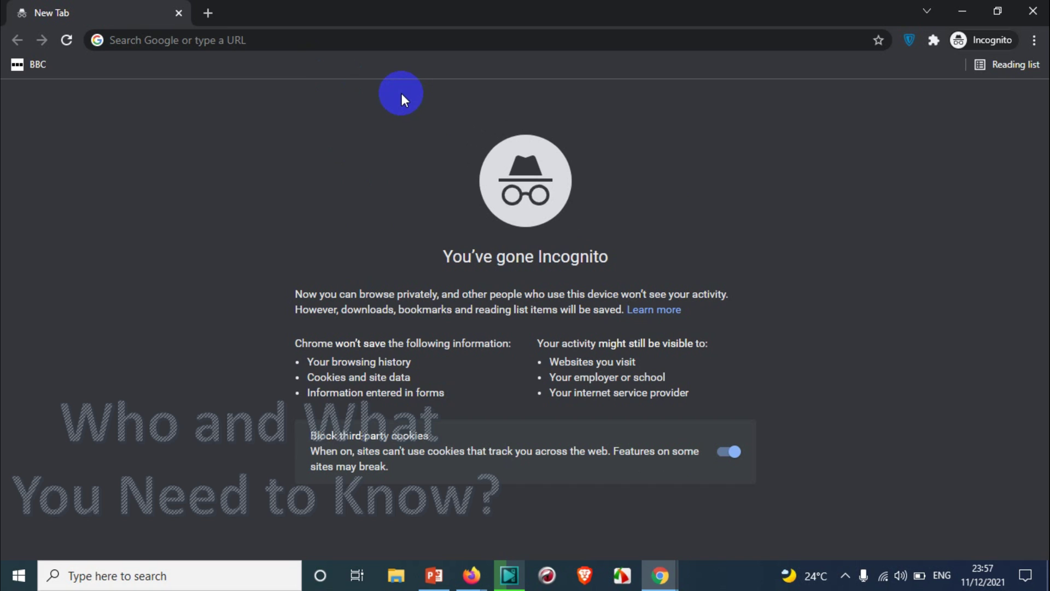
# Load mail.google.com in the Incognito window, translate the sign-in page to English, and dismiss the popups.
pyautogui.click(382, 42)
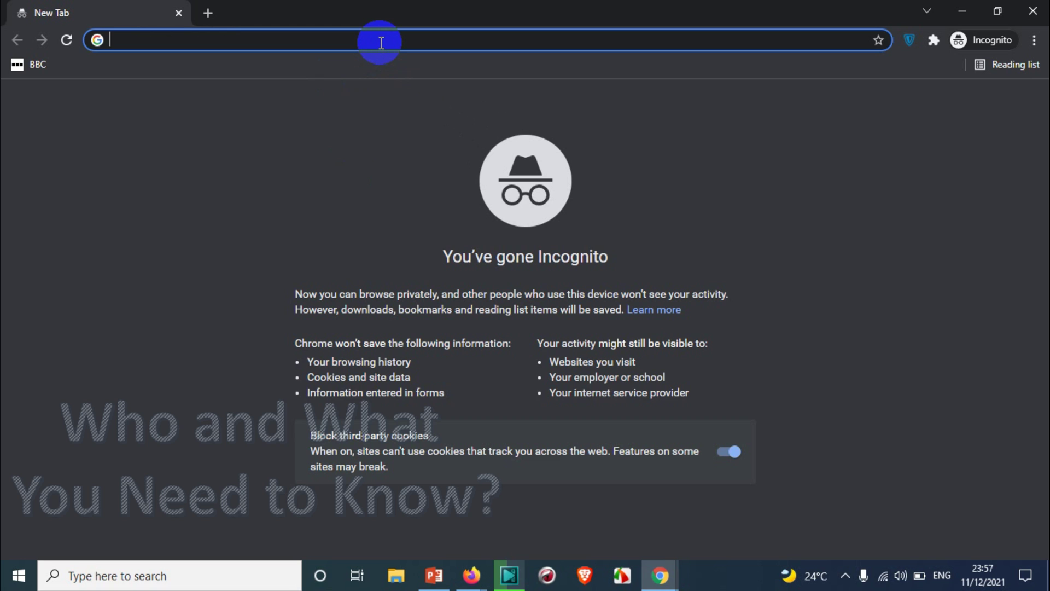
pyautogui.write('mail.google.com')
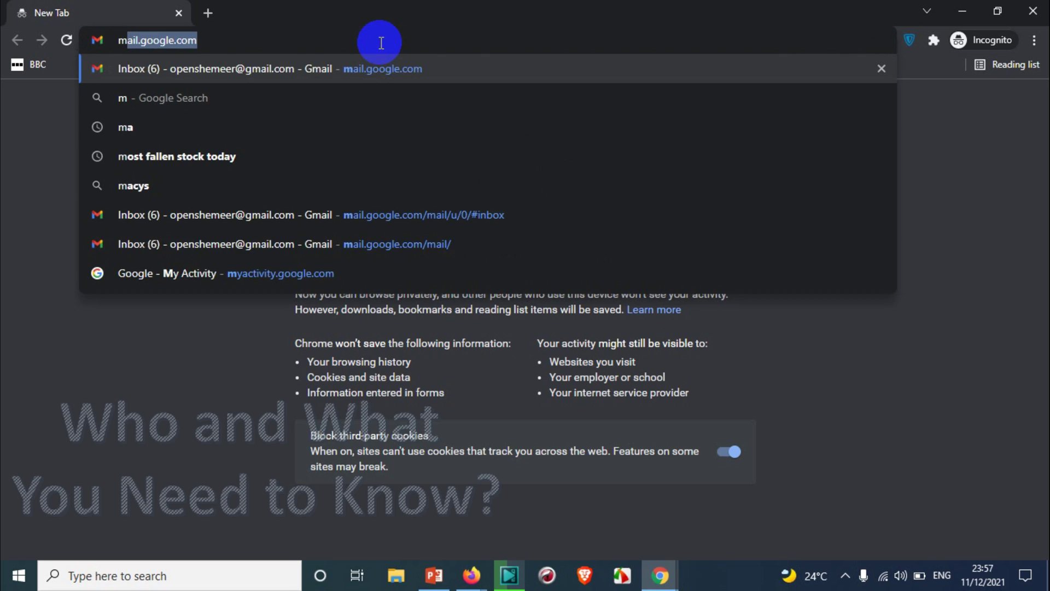
pyautogui.press('Return')
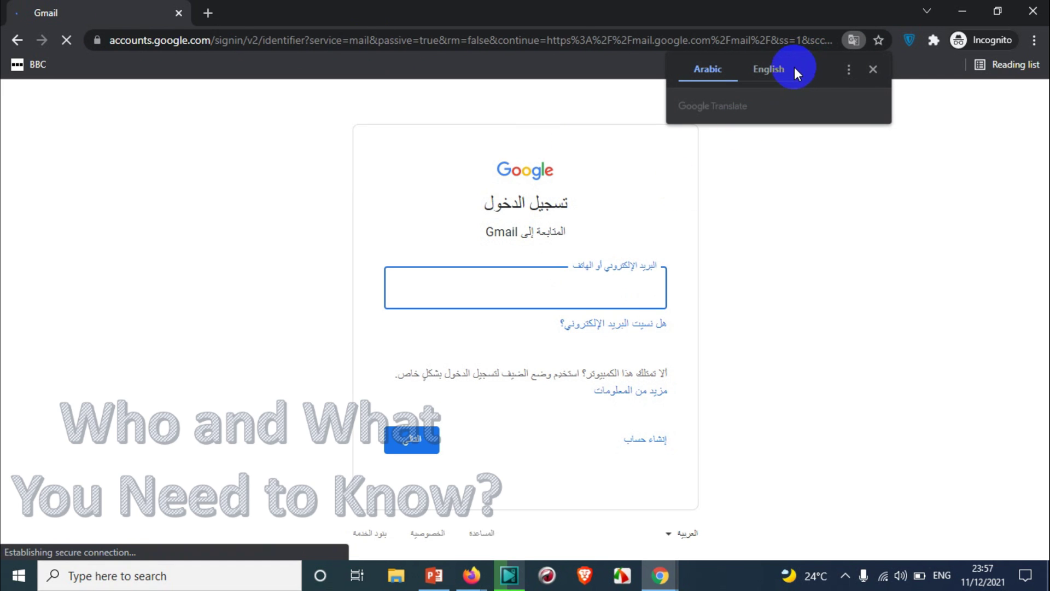
pyautogui.click(794, 66)
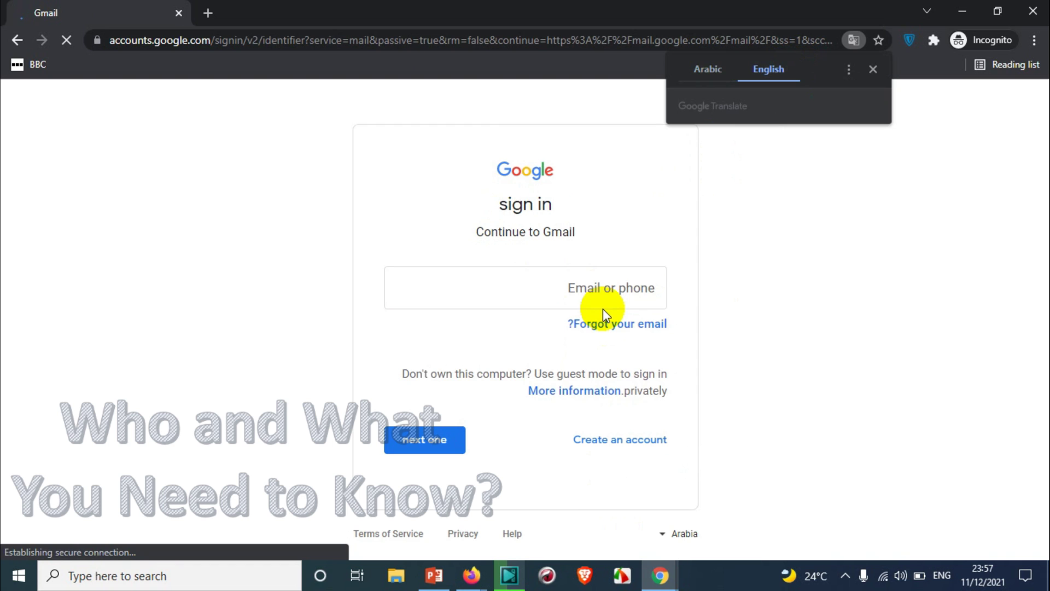
pyautogui.click(582, 289)
pyautogui.click(821, 212)
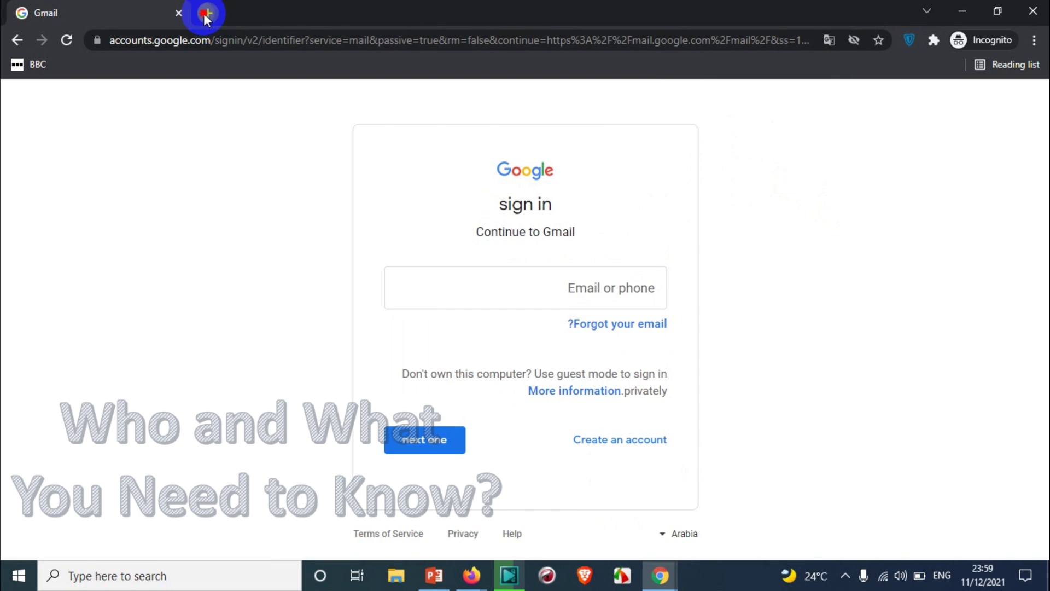
# Search 'google calendar' in a new Incognito tab with English results, then open the normal window's History.
pyautogui.click(207, 12)
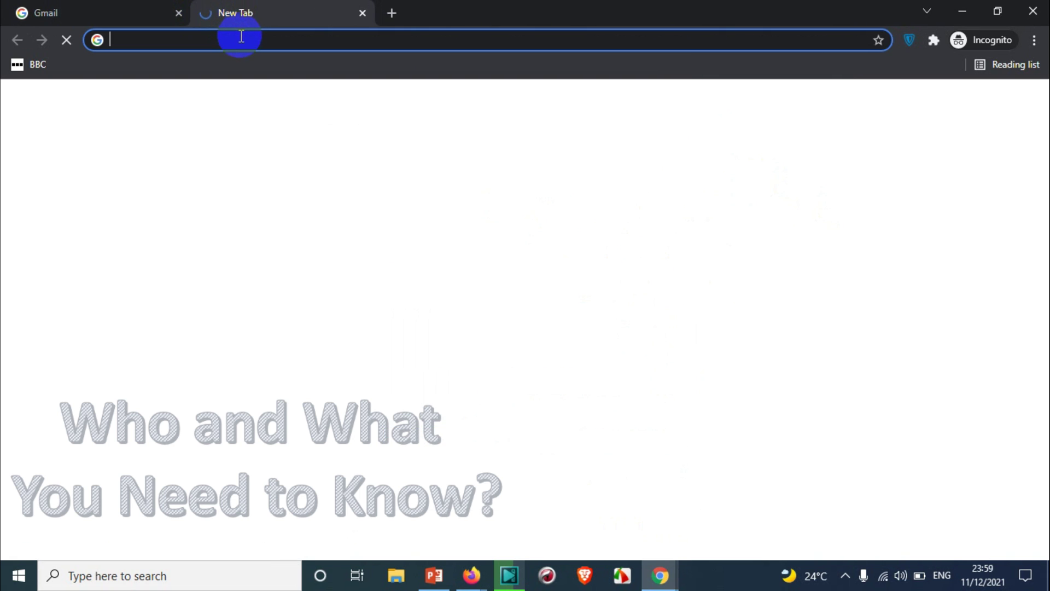
pyautogui.write('goo')
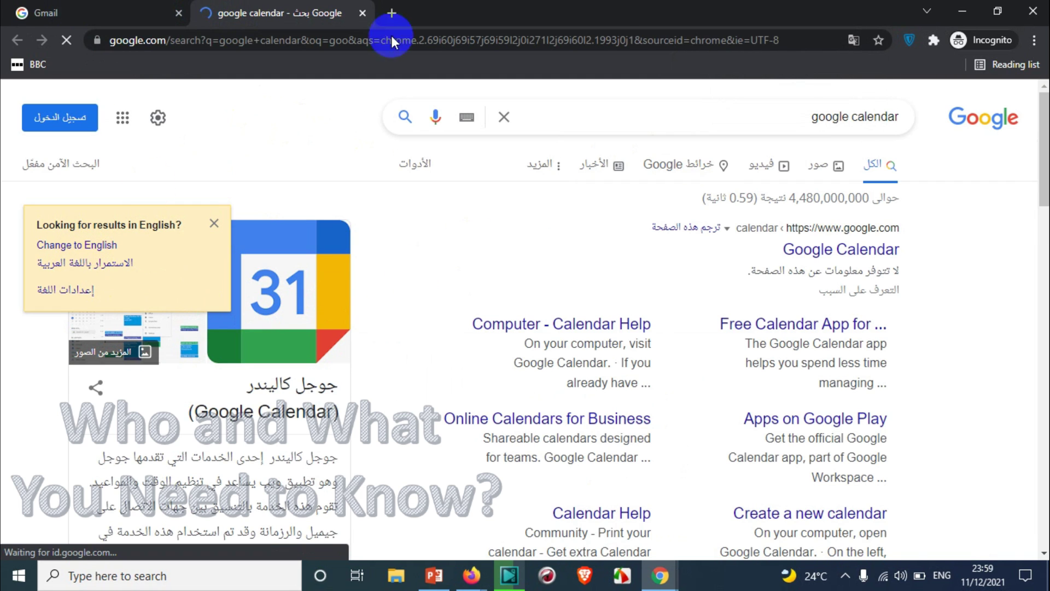
pyautogui.click(91, 244)
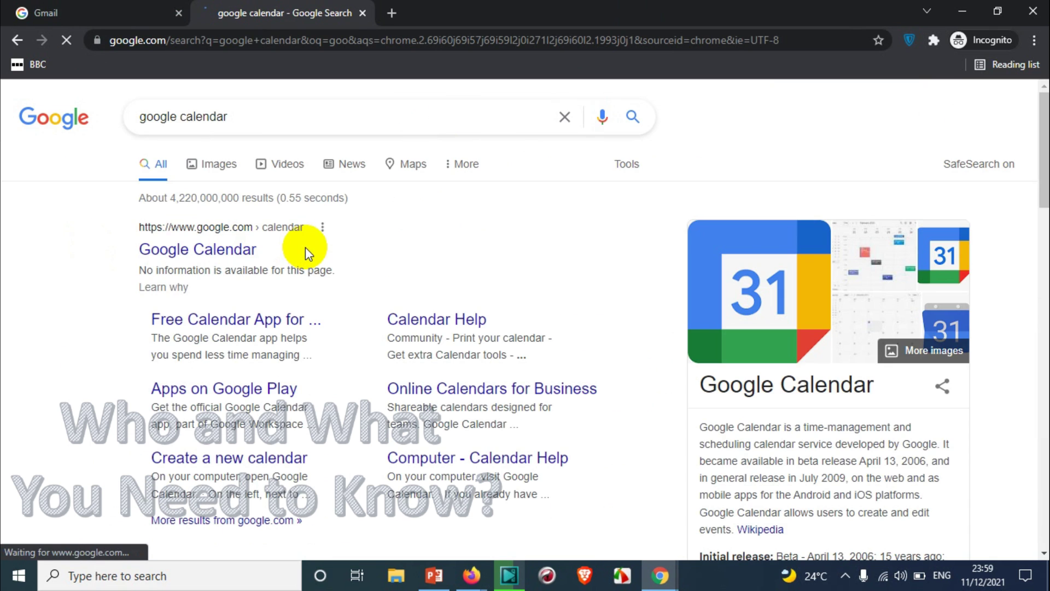
pyautogui.hotkey('ctrl', 'h')
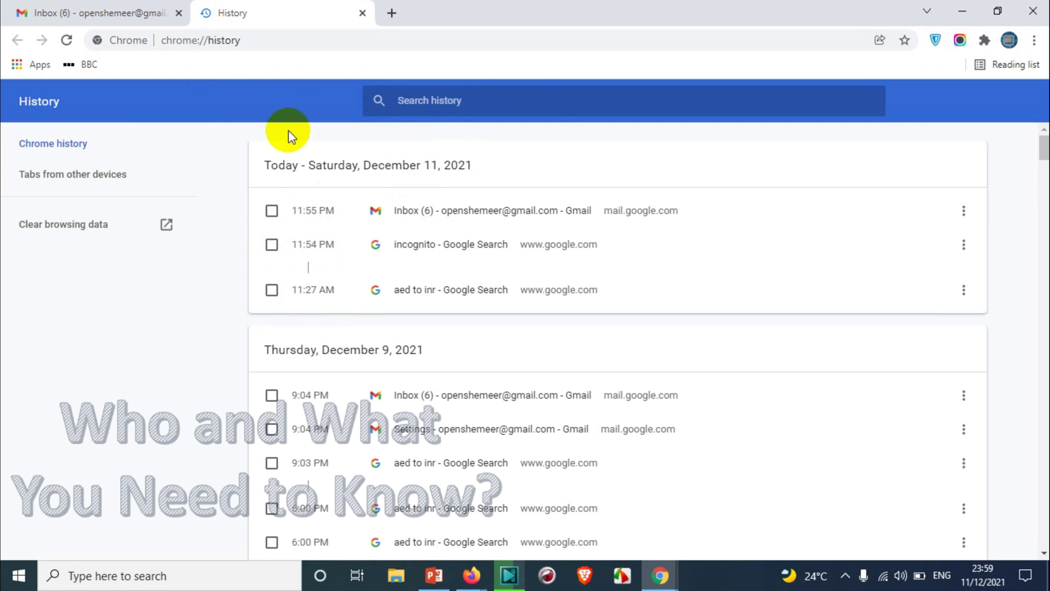
# Close the History tab, return to the Incognito calendar window, then reopen and minimize History.
pyautogui.click(362, 13)
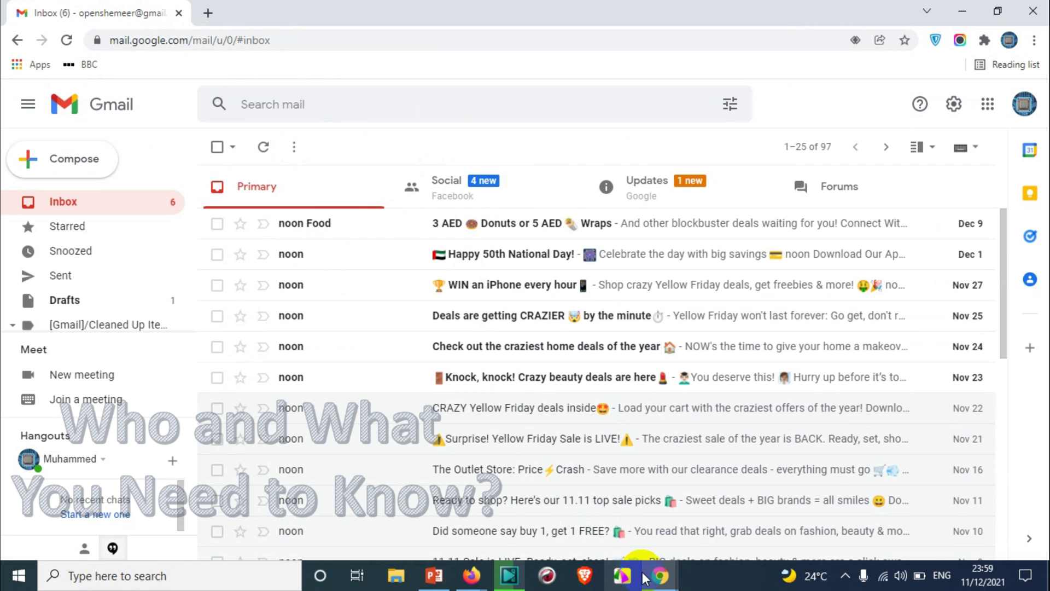
pyautogui.click(660, 576)
pyautogui.click(710, 501)
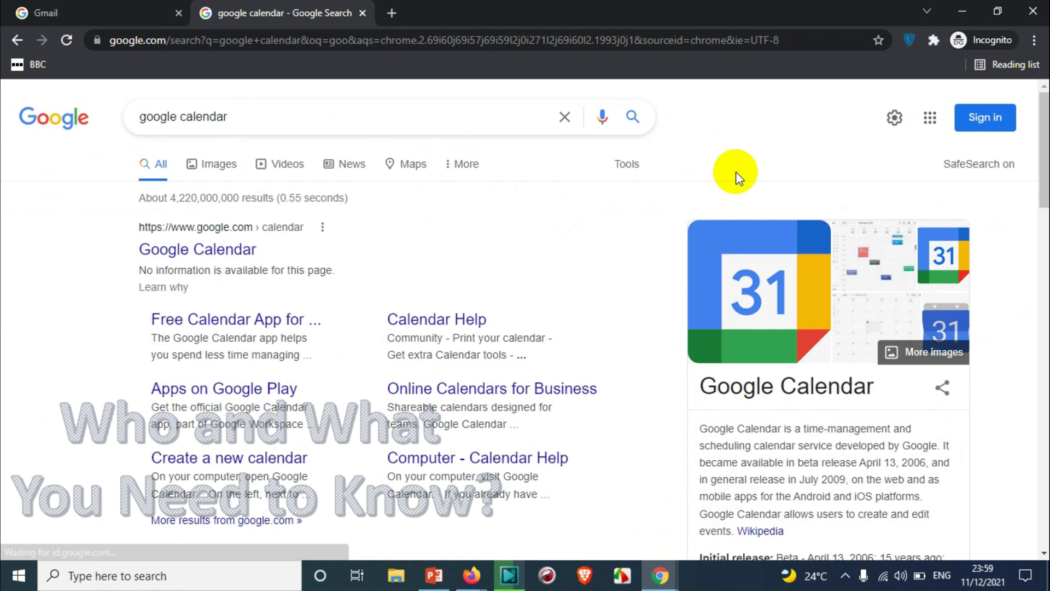
pyautogui.hotkey('ctrl', 'h')
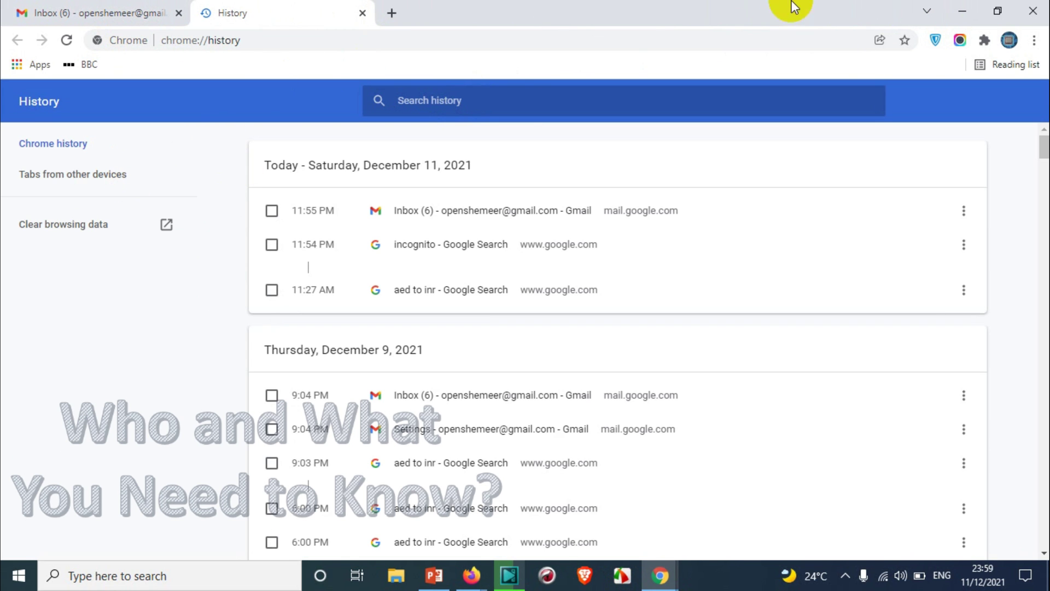
pyautogui.click(962, 8)
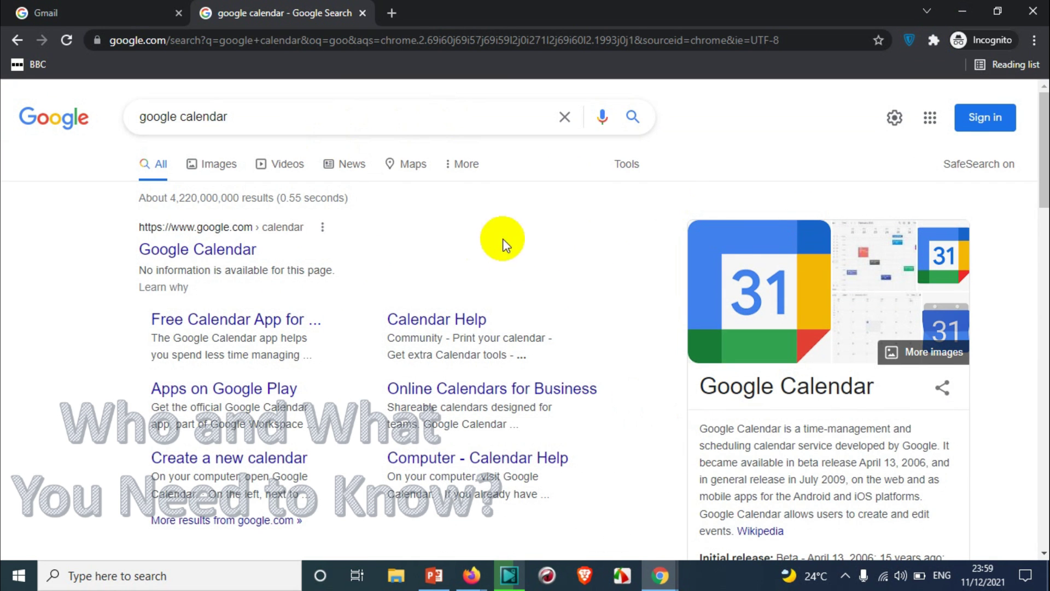
pyautogui.click(1034, 42)
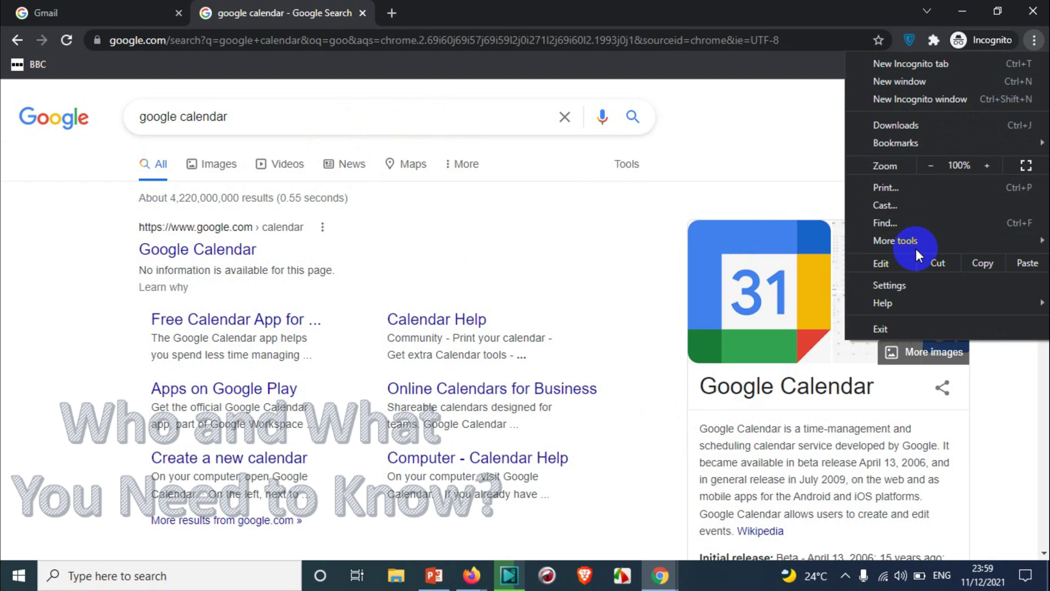
# Close the Chrome menu, then switch between the Gmail sign-in and google calendar Incognito tabs.
pyautogui.moveTo(915, 244)
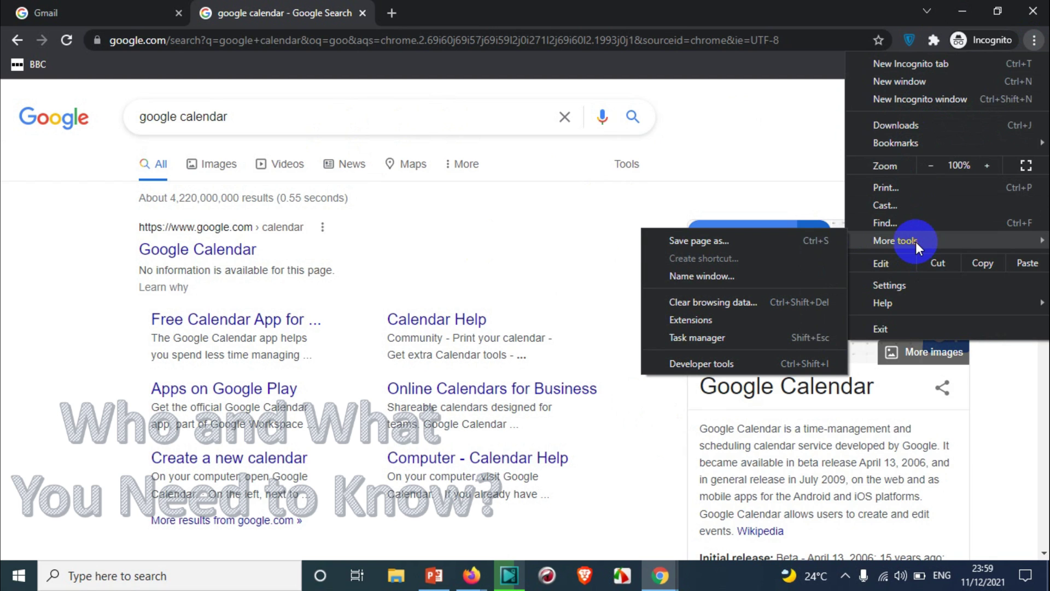
pyautogui.click(727, 164)
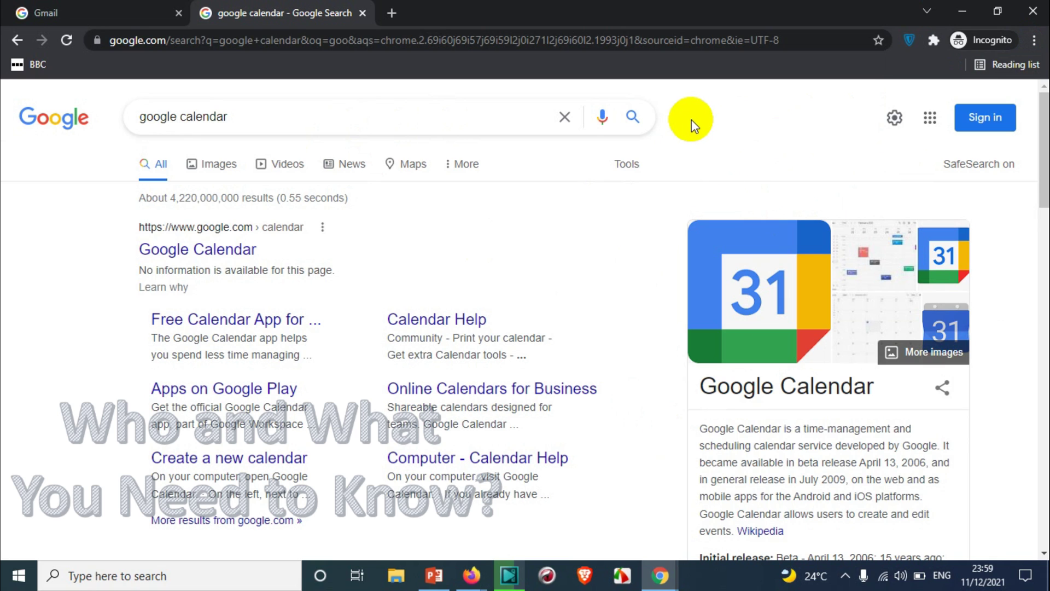
pyautogui.click(233, 7)
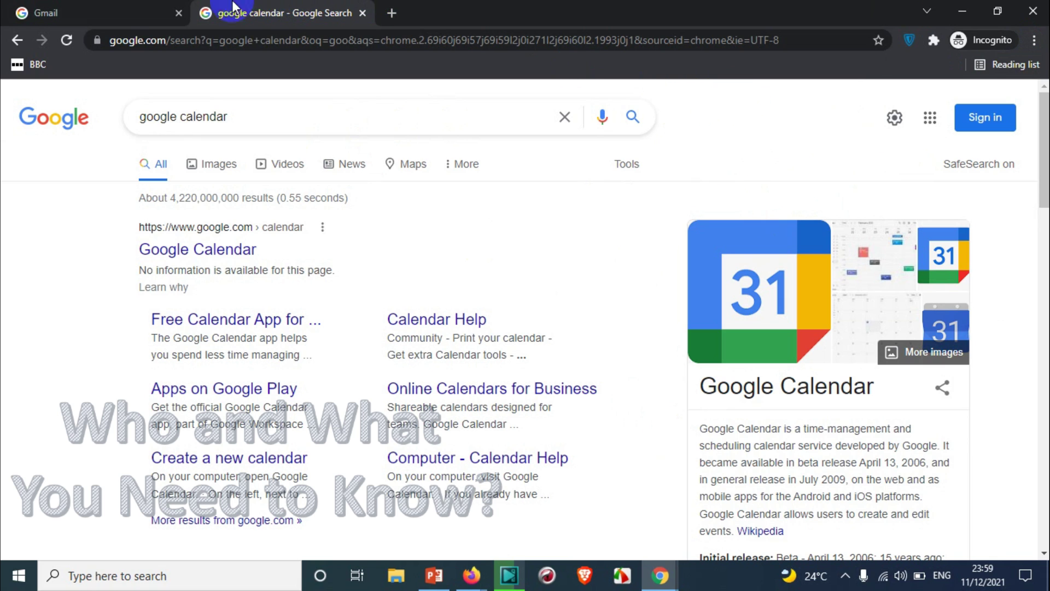
pyautogui.click(136, 7)
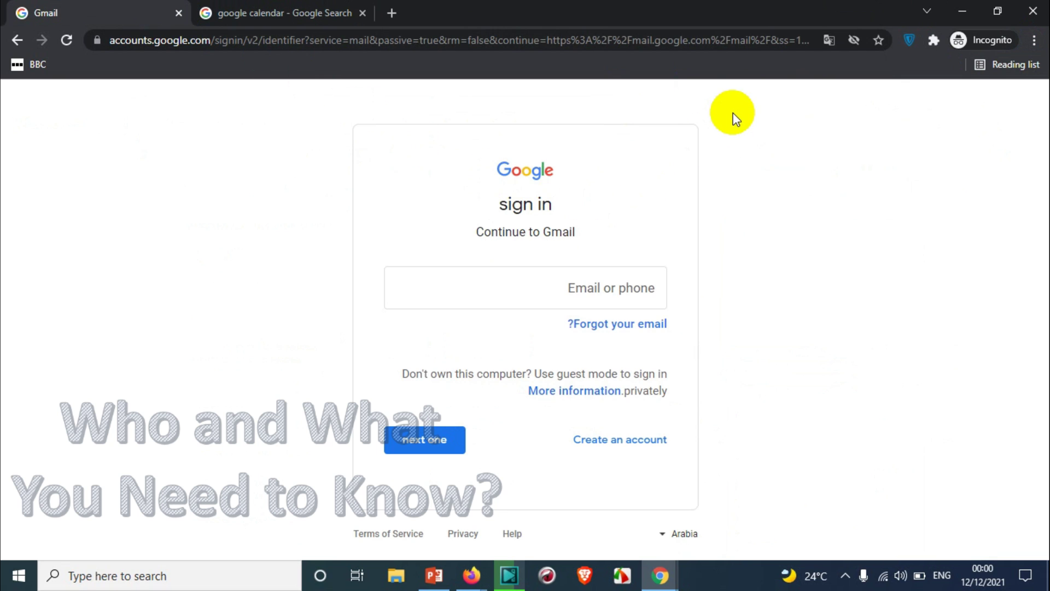
pyautogui.click(280, 4)
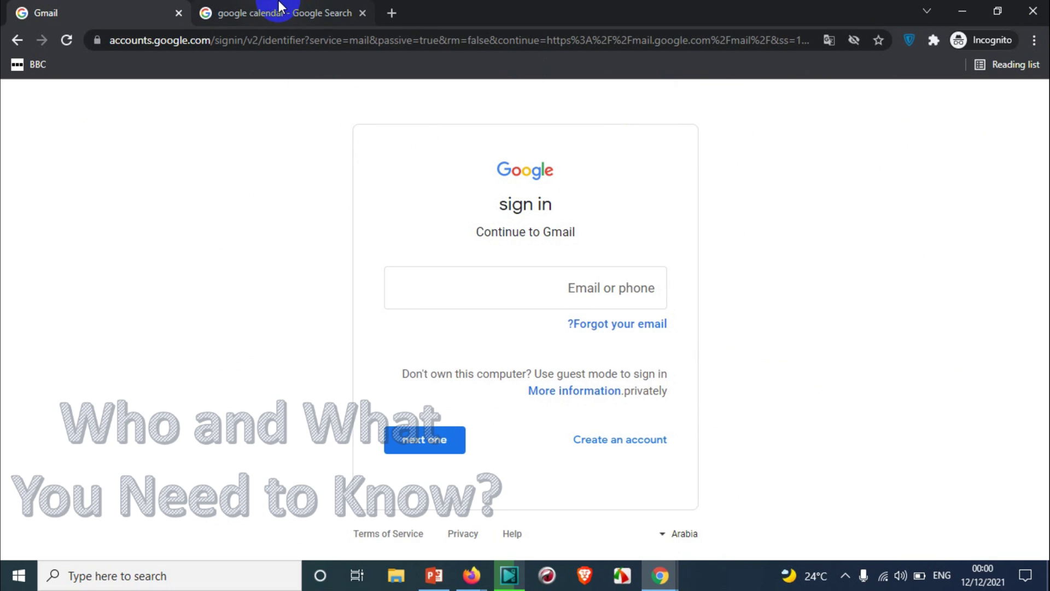